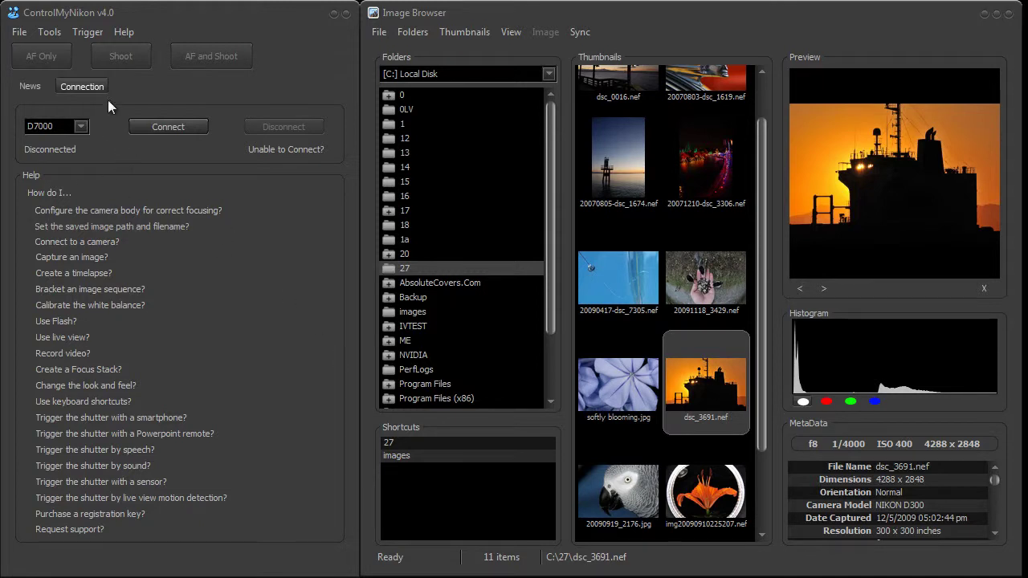
Connect to the D7000 camera and choose Sound from the Trigger menu
left_click(94, 30)
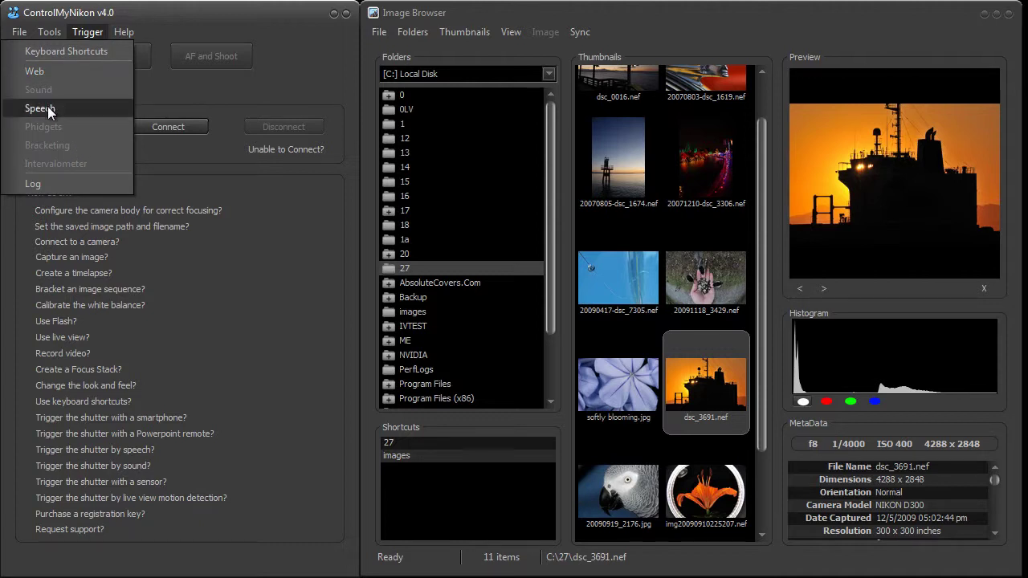
left_click(175, 92)
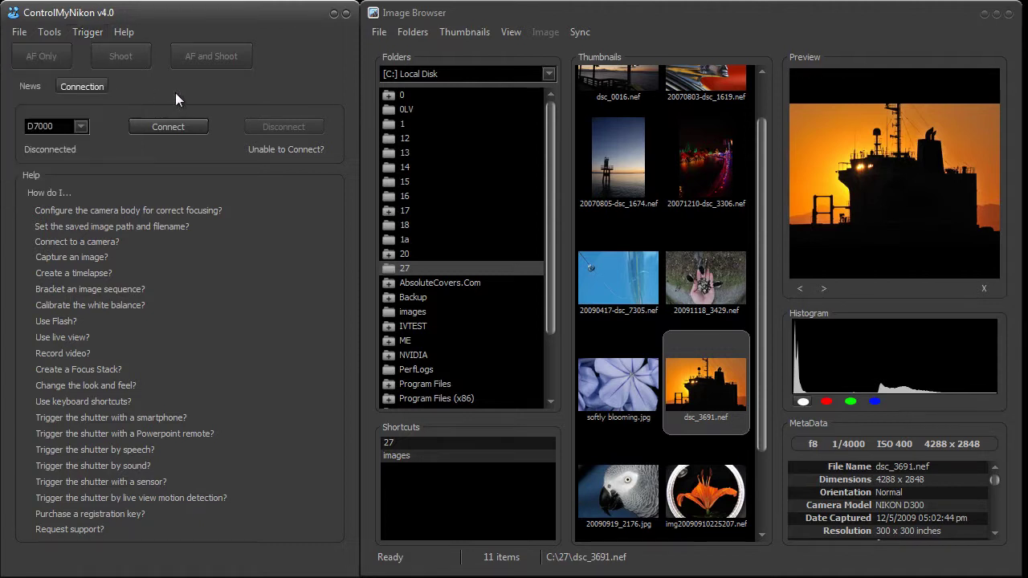
left_click(173, 126)
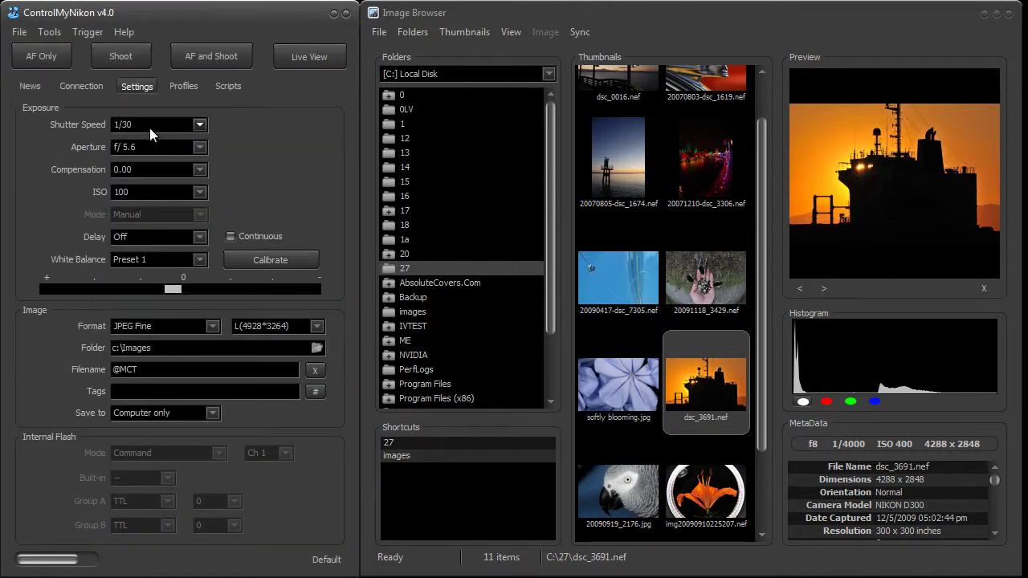
left_click(83, 31)
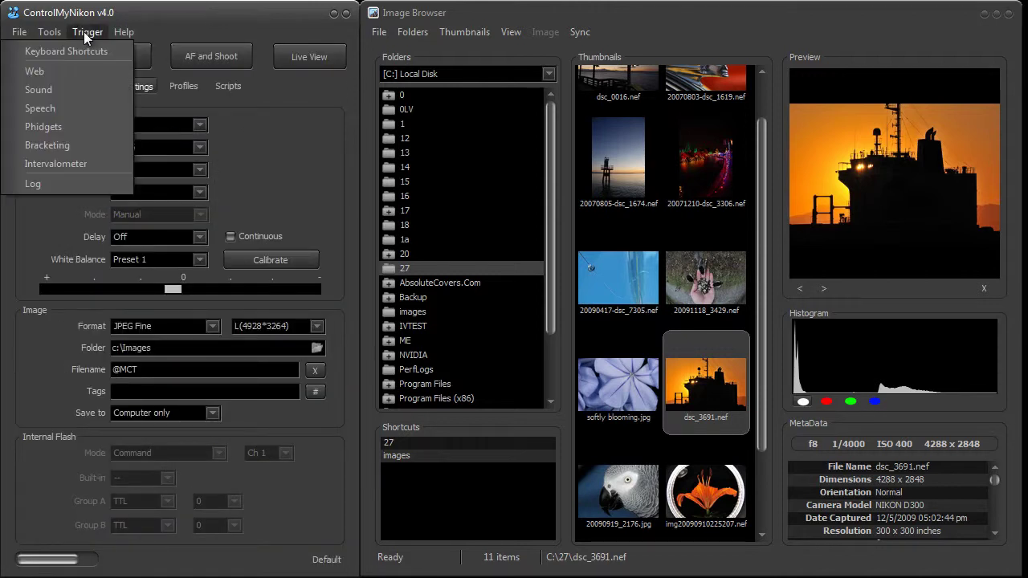
Continue past the microphone notice to reach the Sound Trigger dialog
left_click(80, 90)
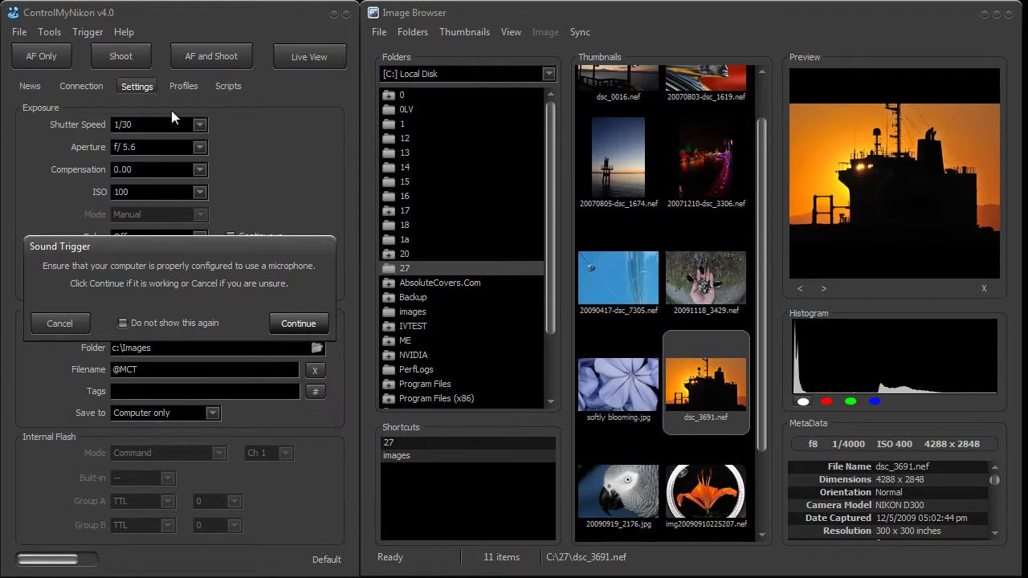
left_click(299, 324)
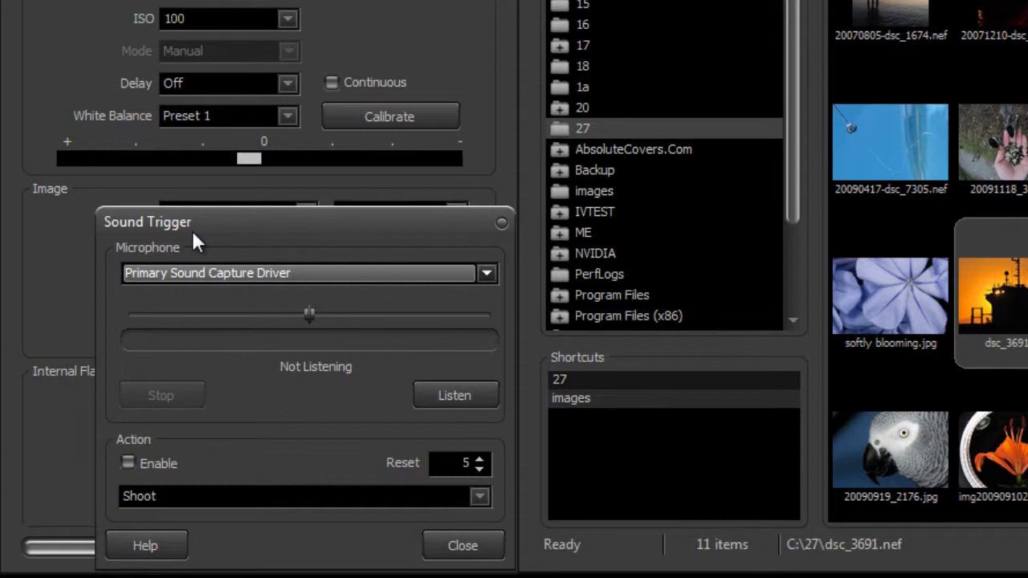
Select Microphone (2- AT2020 USB) as the sound trigger's microphone source
left_click(217, 273)
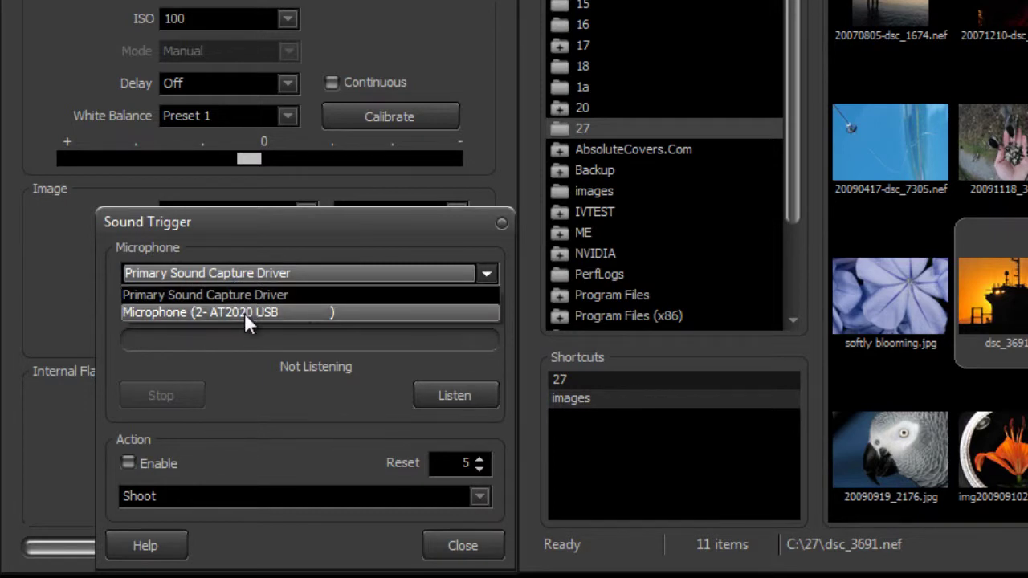
left_click(244, 313)
left_click(323, 270)
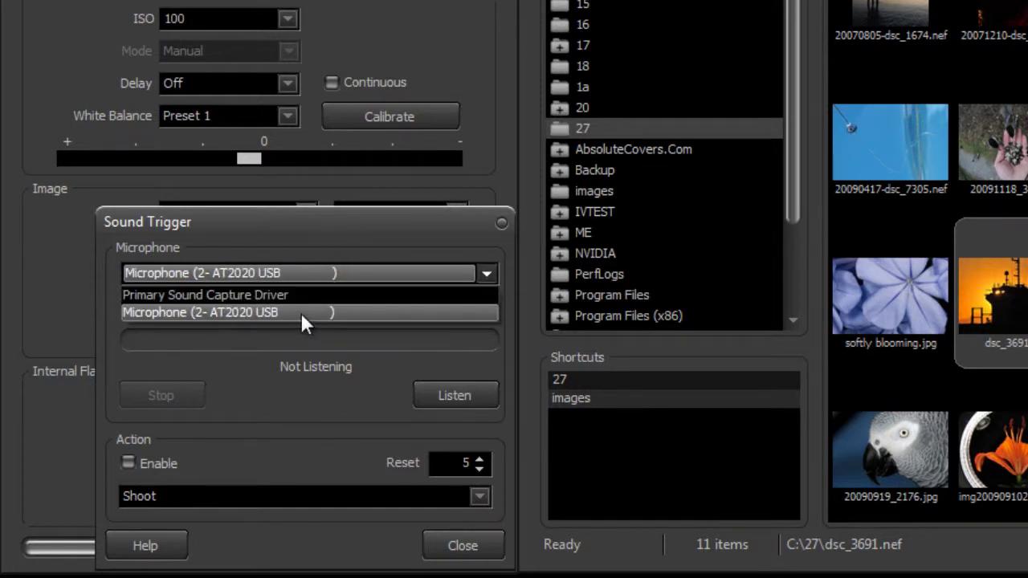
left_click(301, 313)
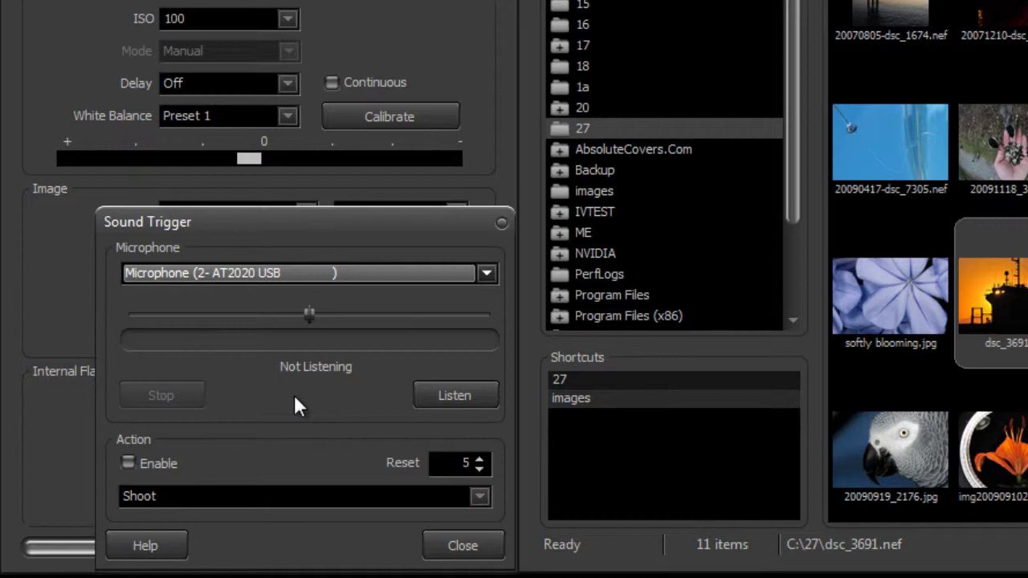
Listen to the microphone, drag the threshold slider further right, then stop listening
left_click(442, 398)
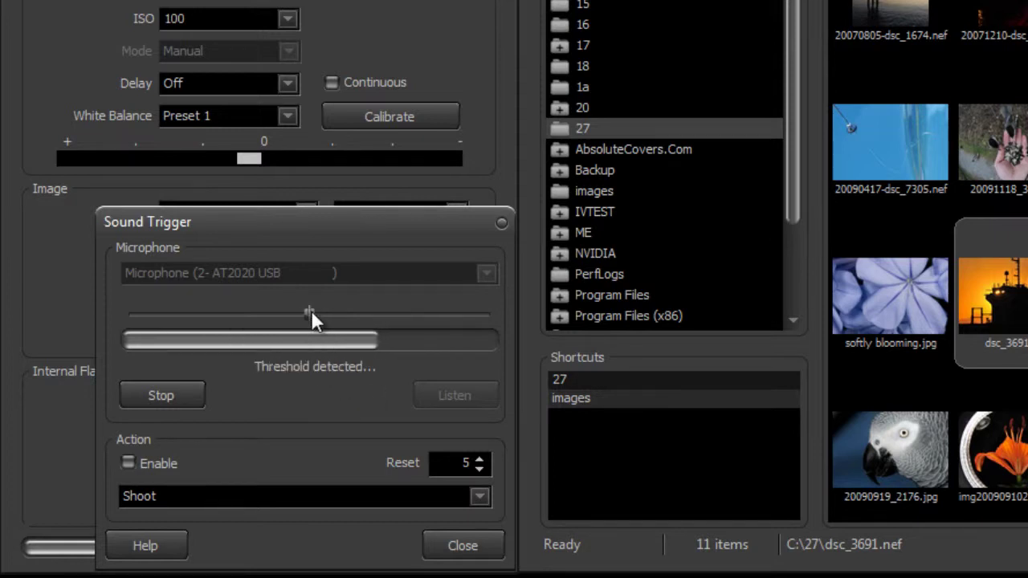
left_click_drag(310, 312, 425, 321)
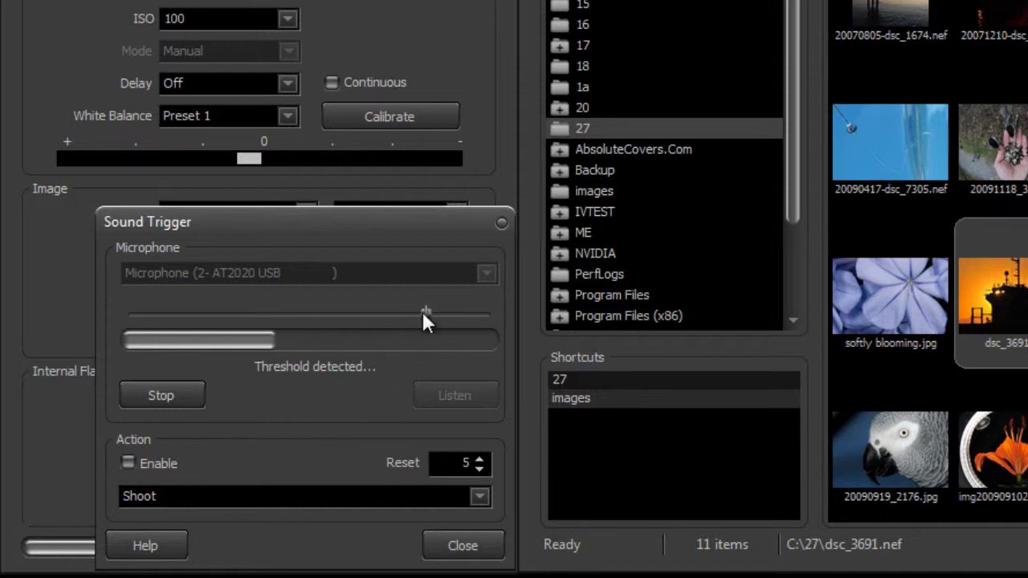
left_click_drag(423, 312, 450, 317)
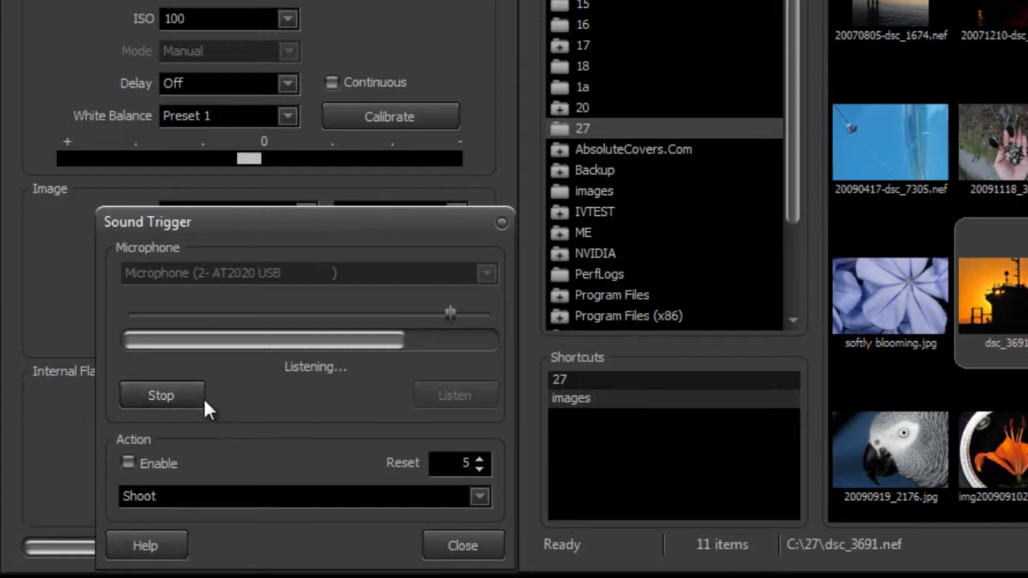
left_click(175, 394)
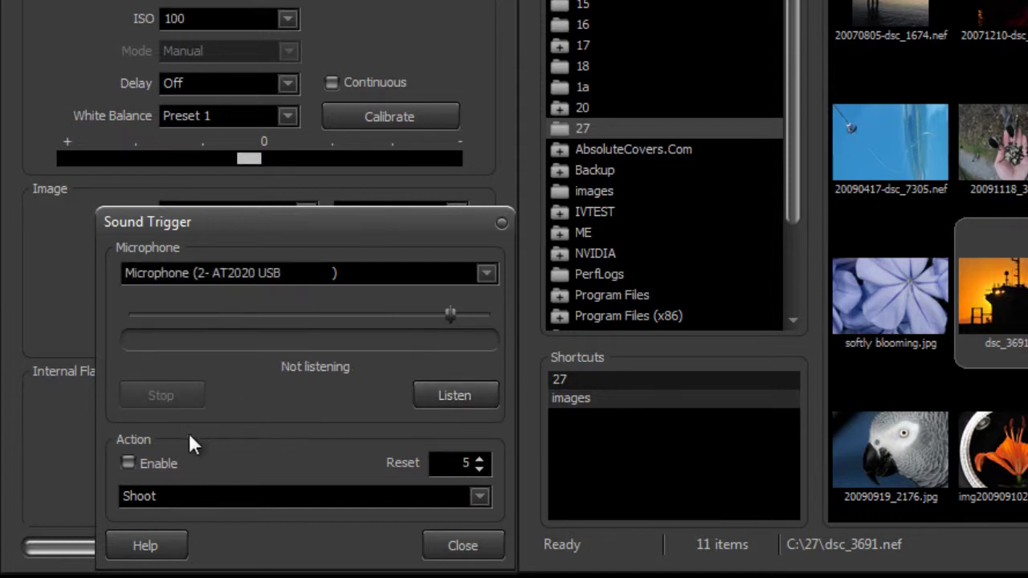
Keep Shoot as the triggered action and raise the Reset time to 10
left_click(273, 496)
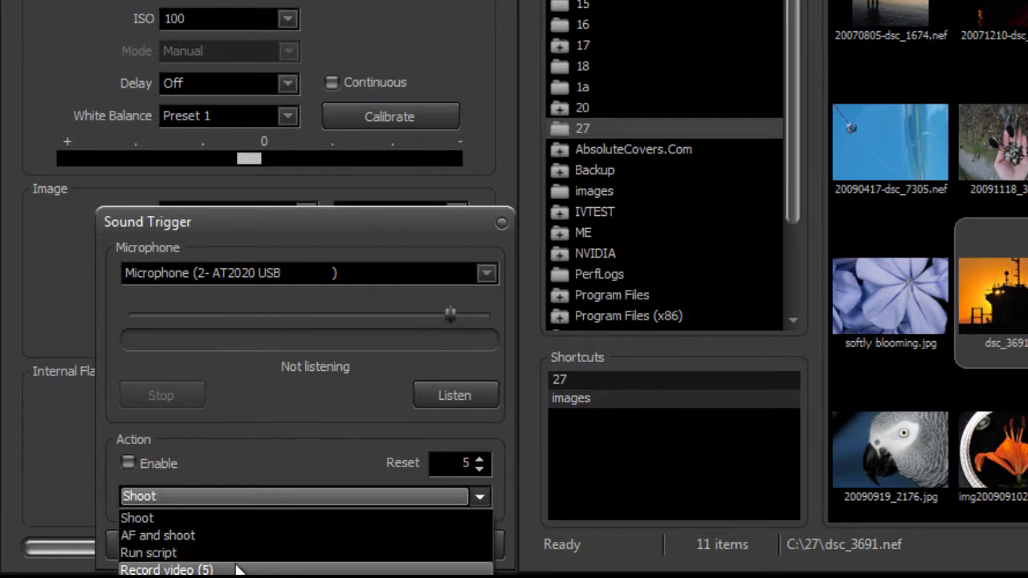
left_click(256, 450)
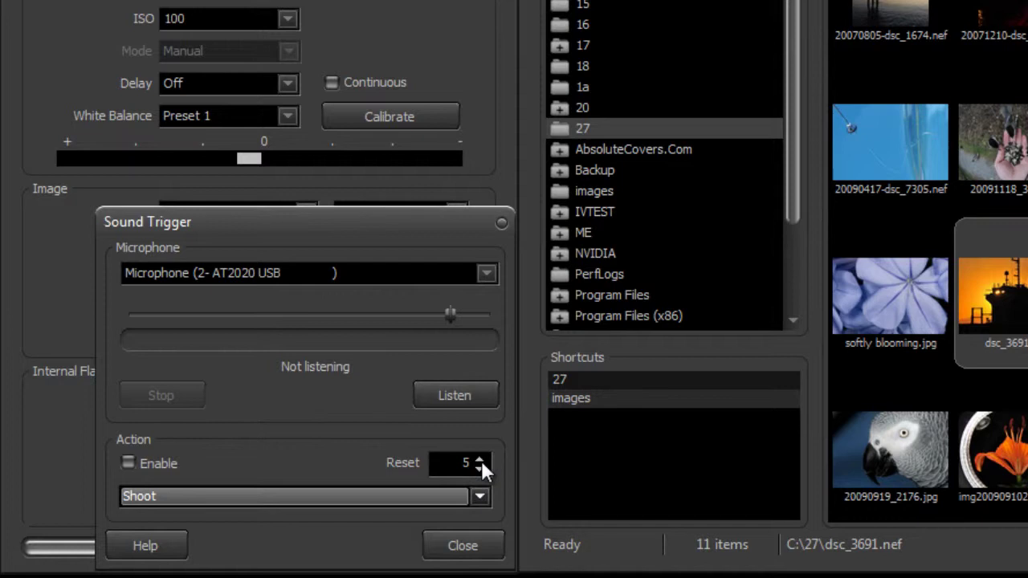
left_click(480, 463)
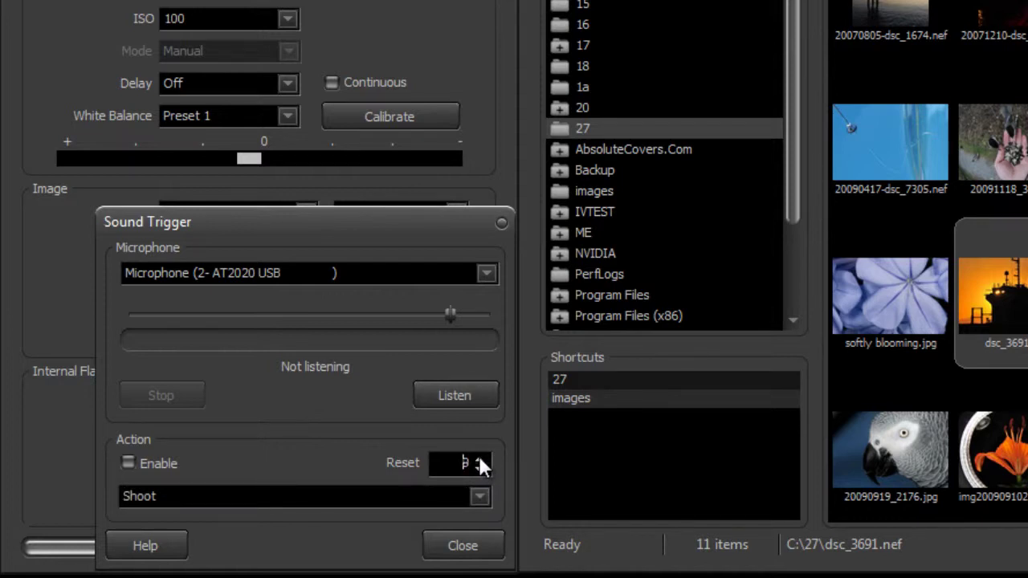
left_click(479, 458)
Enable the sound trigger and listen until a loud noise captures shots 000138 and 000139
left_click(161, 462)
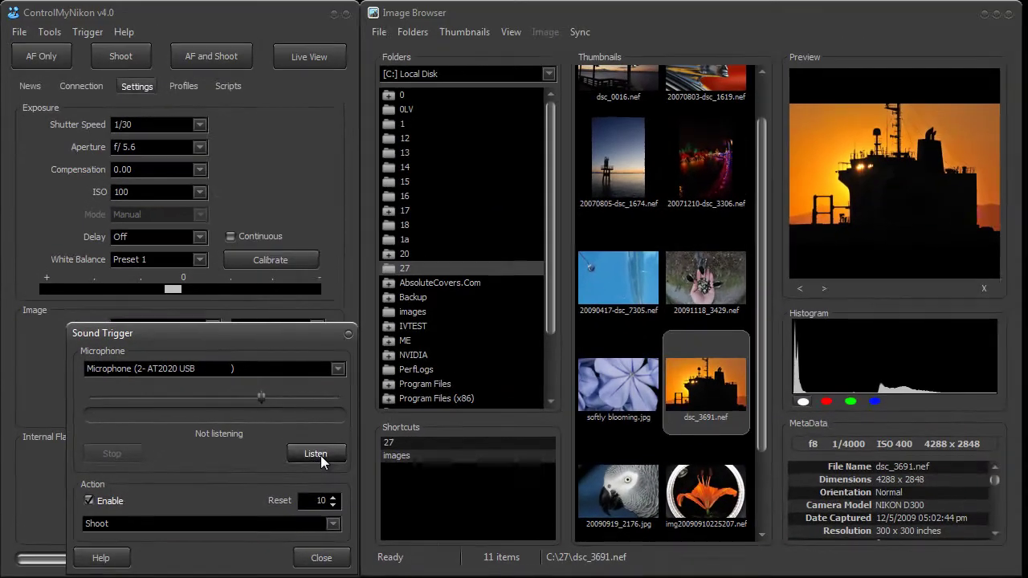
left_click(319, 455)
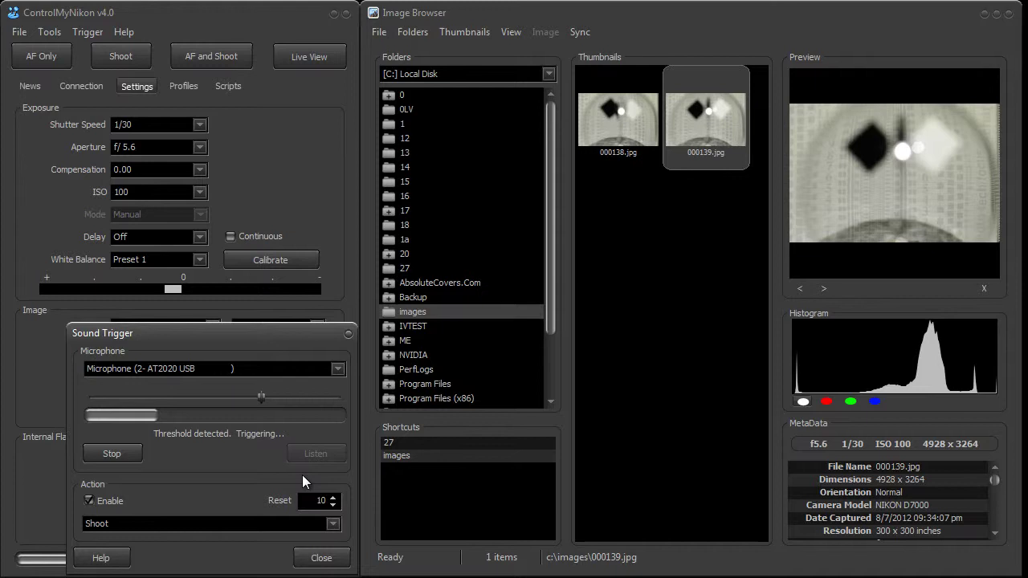
left_click(116, 454)
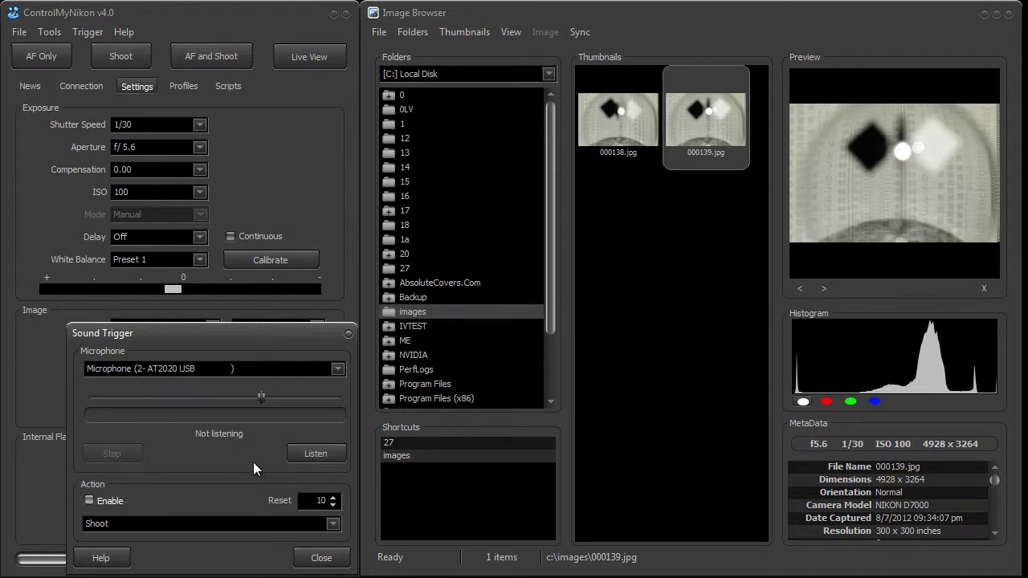
Preview 000138.jpg in the Image Browser and lower the sound threshold
left_click(102, 502)
left_click(612, 144)
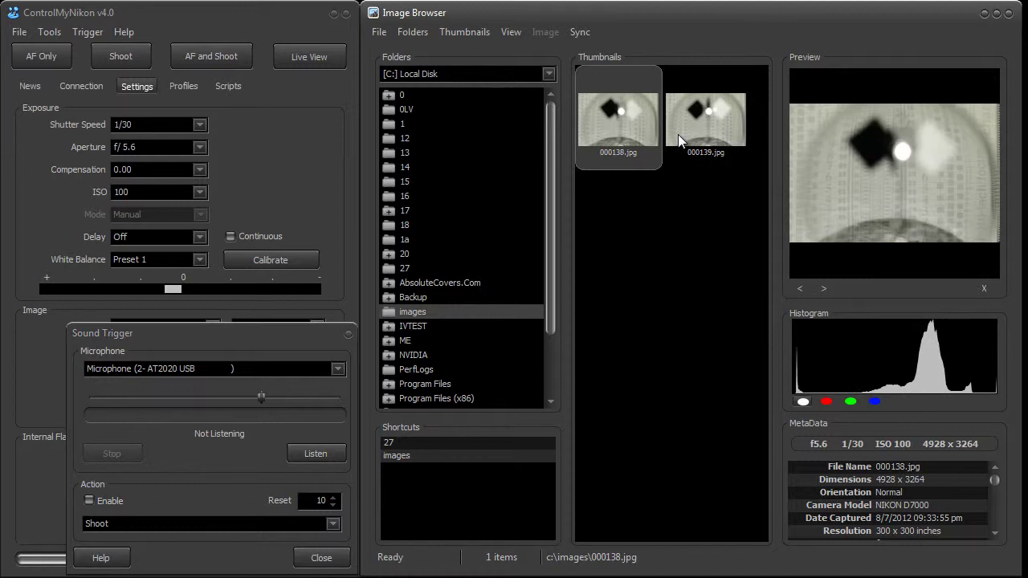
left_click(201, 506)
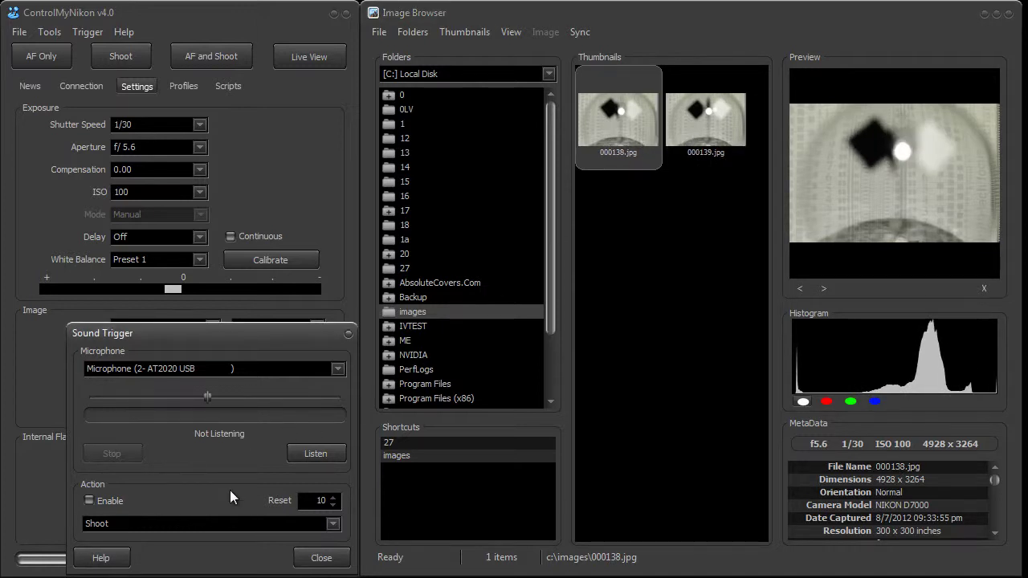